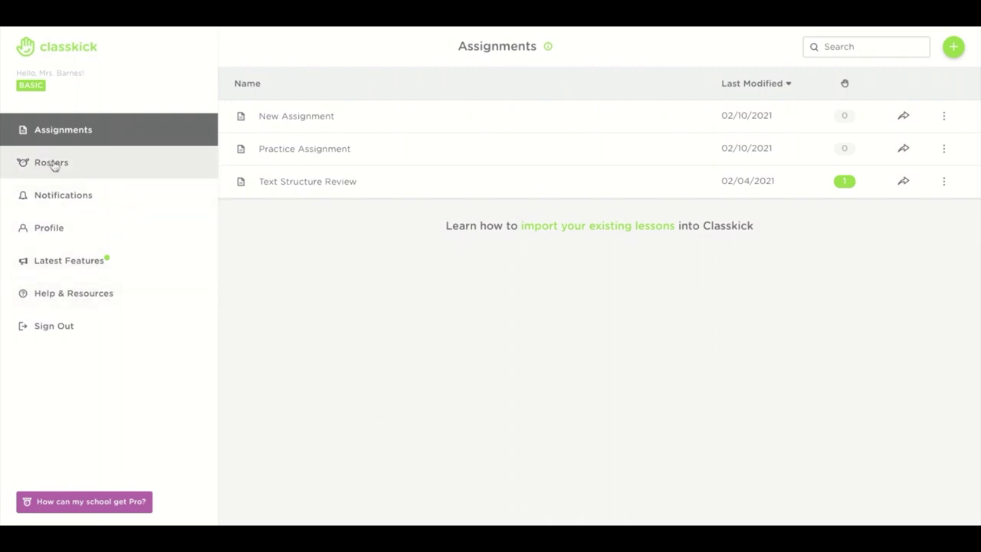
- Create a new empty roster and name it as the teacher's ELA class
{"action": "left_click", "coordinate": [83, 169]}
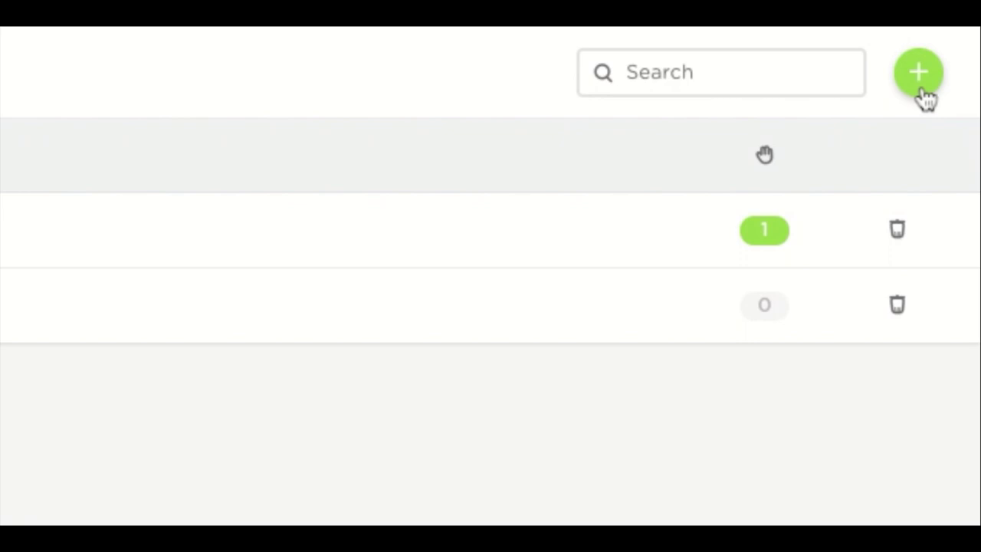
{"action": "left_click", "coordinate": [923, 93]}
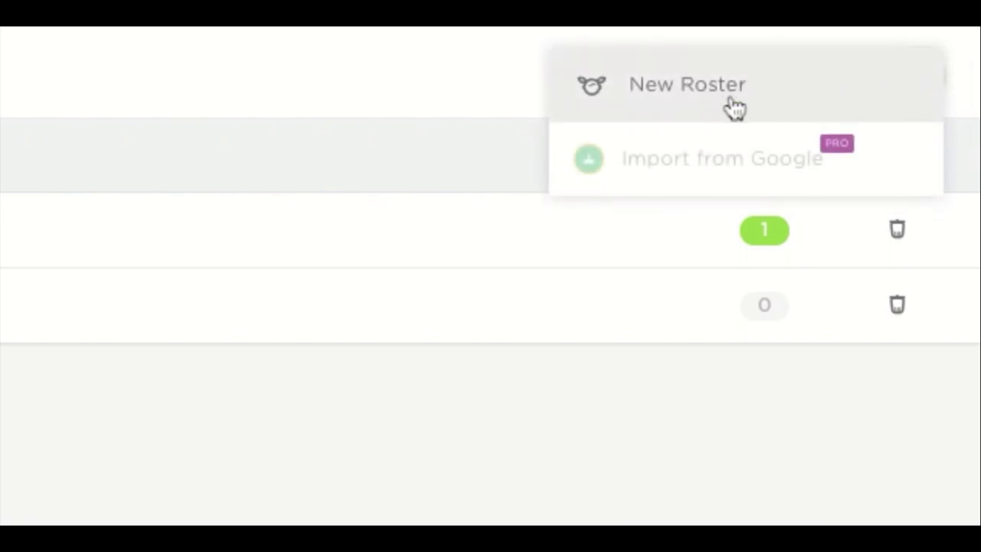
{"action": "left_click", "coordinate": [745, 103]}
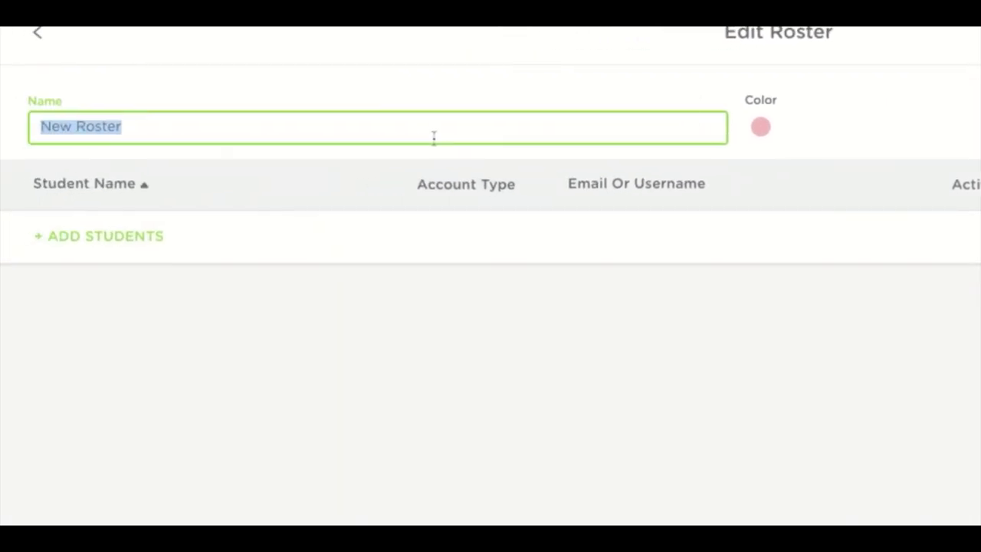
{"action": "type", "text": "Barnes ELA"}
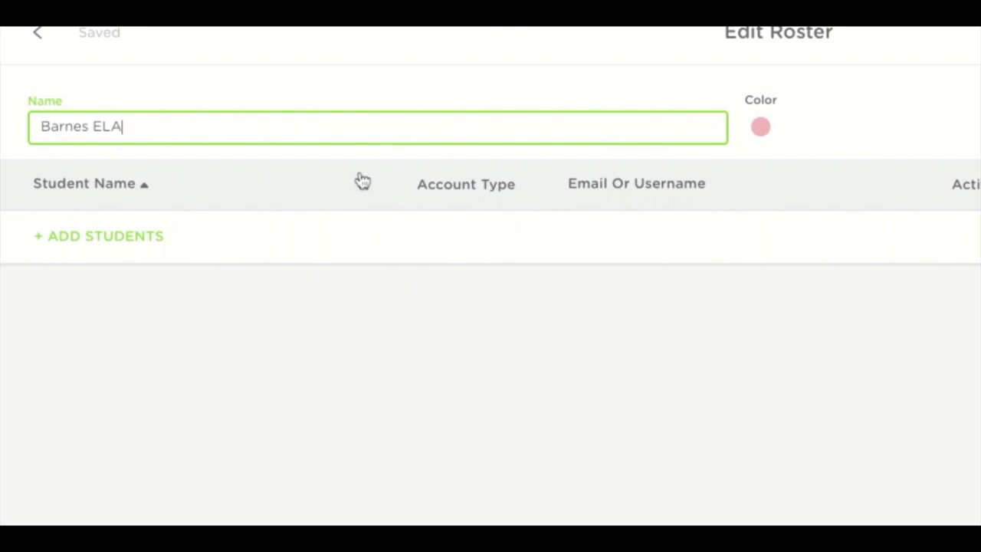
{"action": "left_click", "coordinate": [465, 241]}
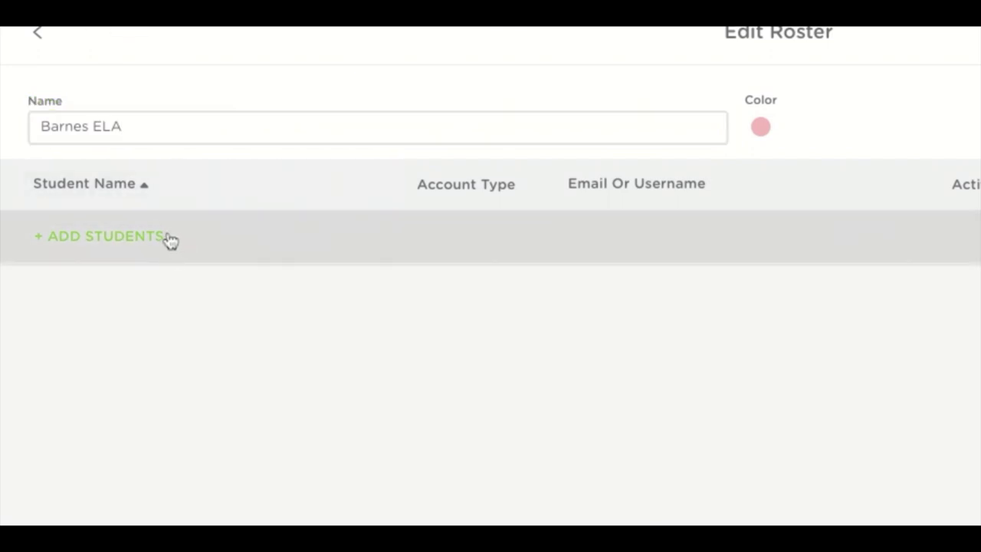
- Add two students to the ELA roster and return to the Rosters list
{"action": "left_click", "coordinate": [171, 247]}
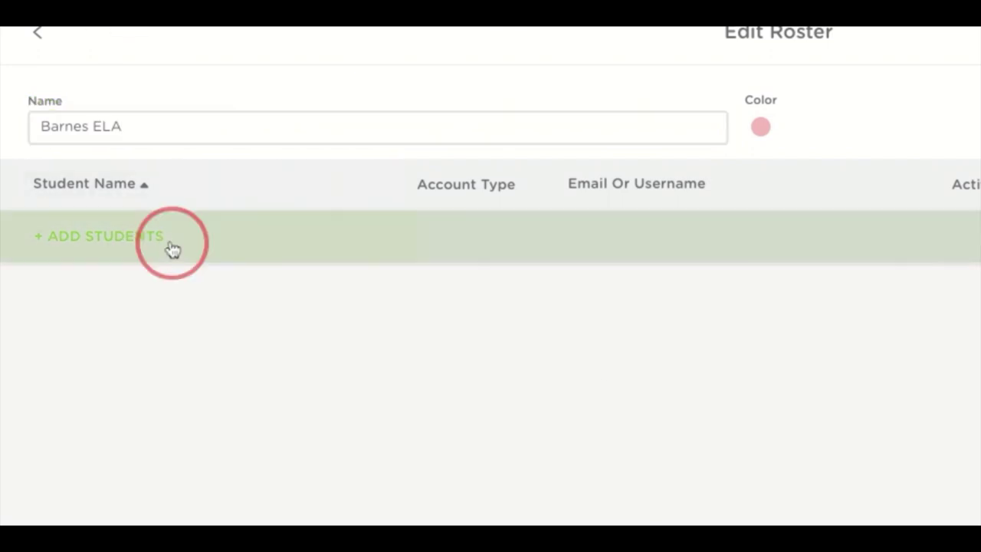
{"action": "type", "text": "jack, jess"}
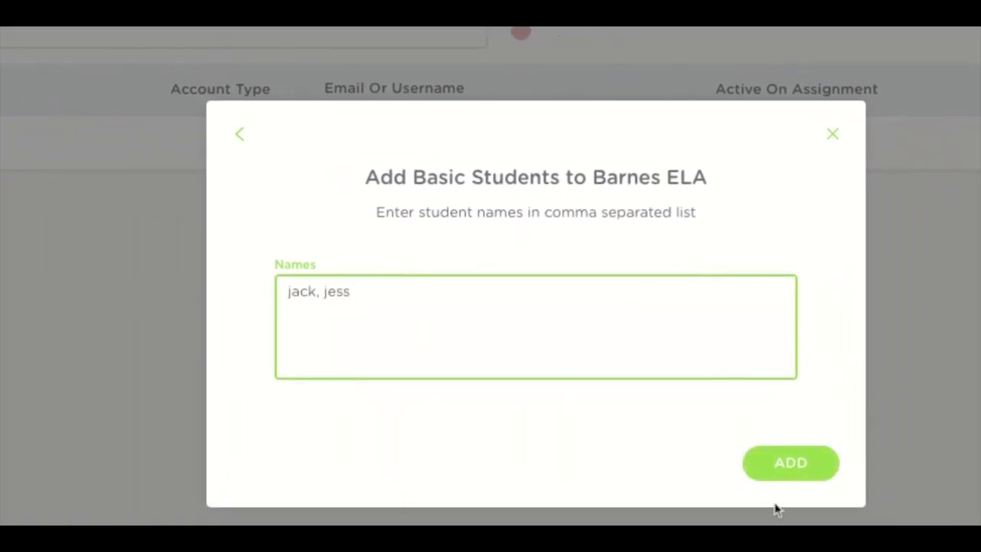
{"action": "left_click", "coordinate": [779, 473]}
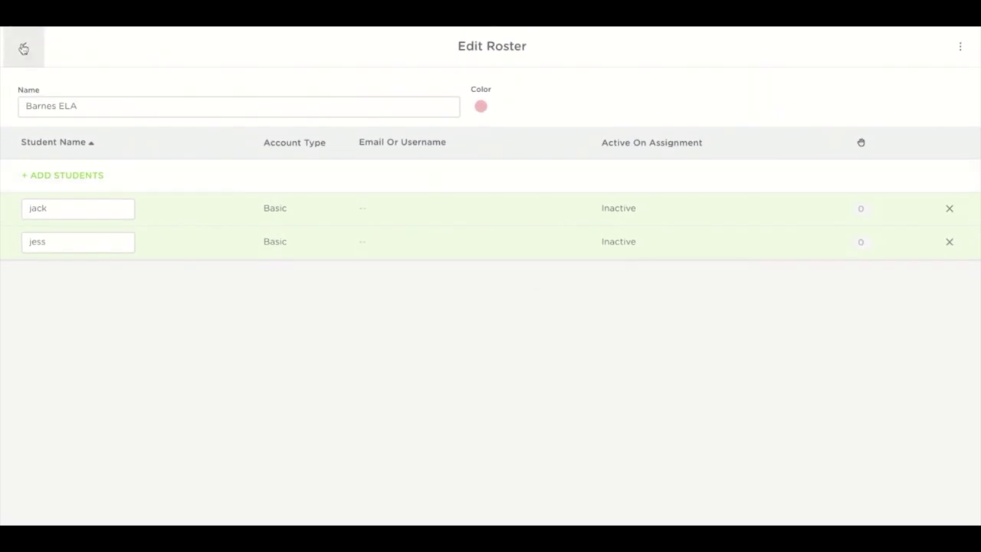
{"action": "left_click", "coordinate": [24, 51]}
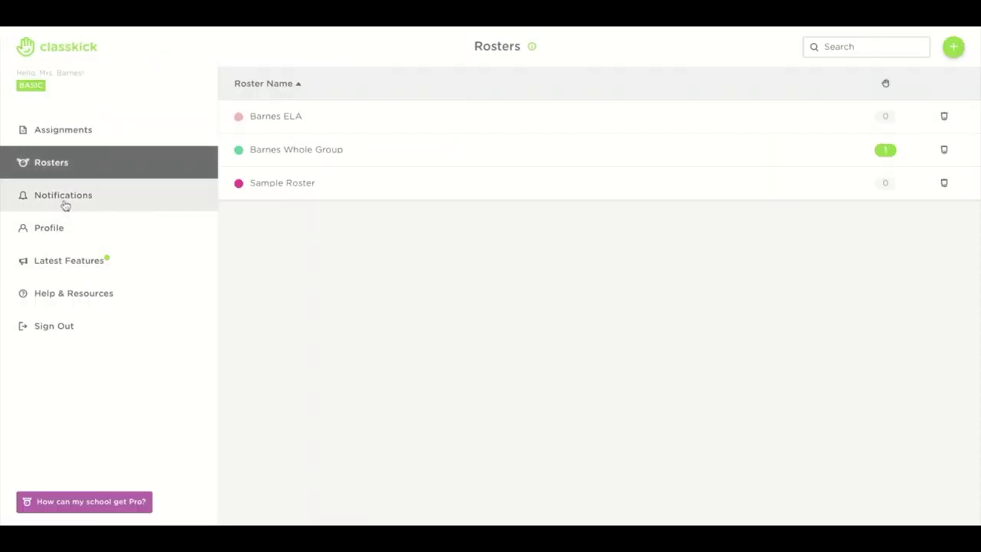
- Copy the class-code student login link from Text Structure Review's Assign tab
{"action": "left_click", "coordinate": [75, 130]}
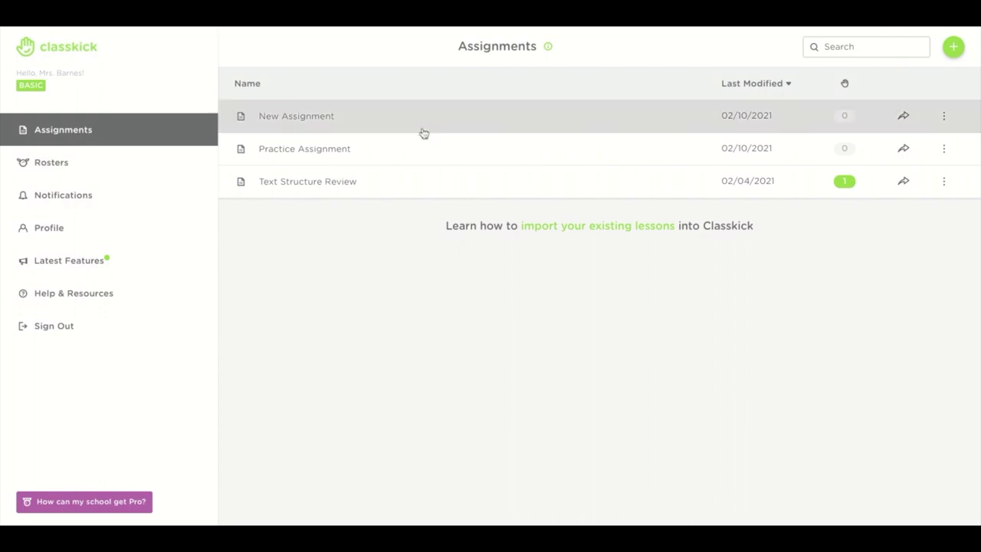
{"action": "left_click", "coordinate": [341, 180]}
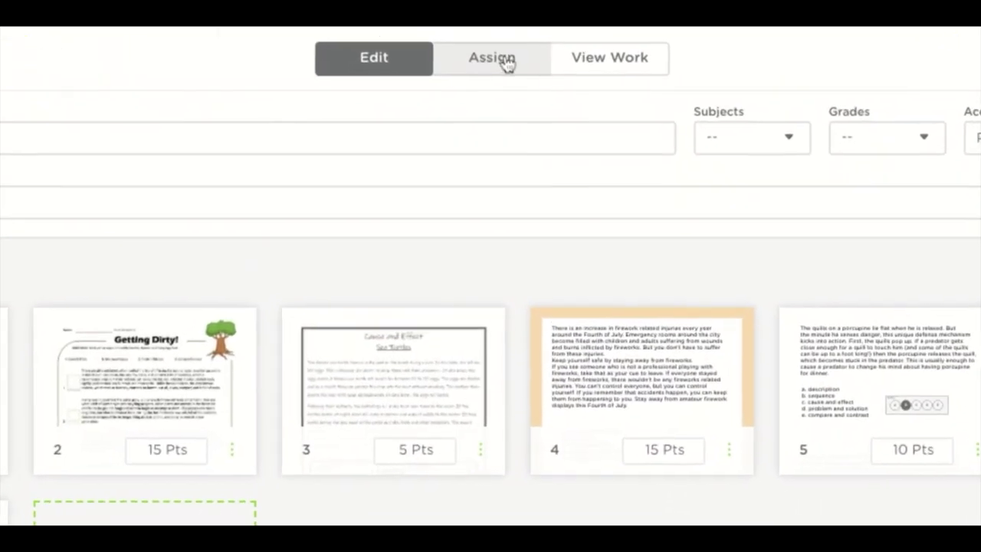
{"action": "left_click", "coordinate": [506, 65]}
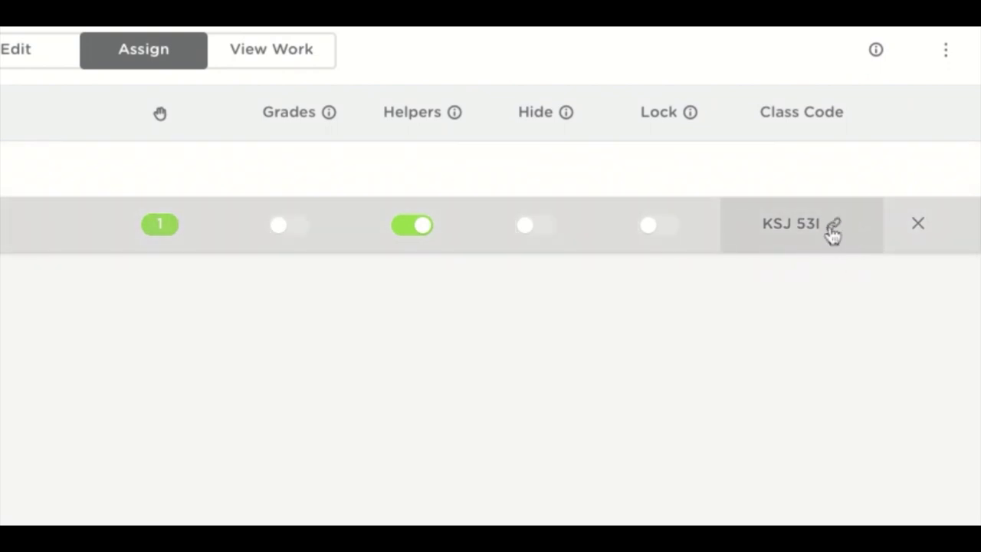
{"action": "left_click", "coordinate": [833, 225]}
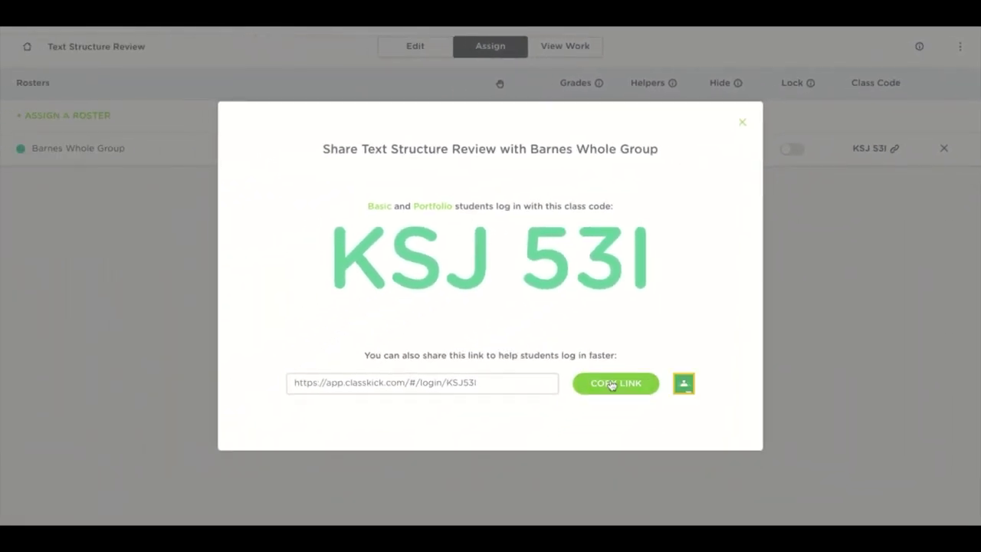
{"action": "left_click", "coordinate": [614, 382]}
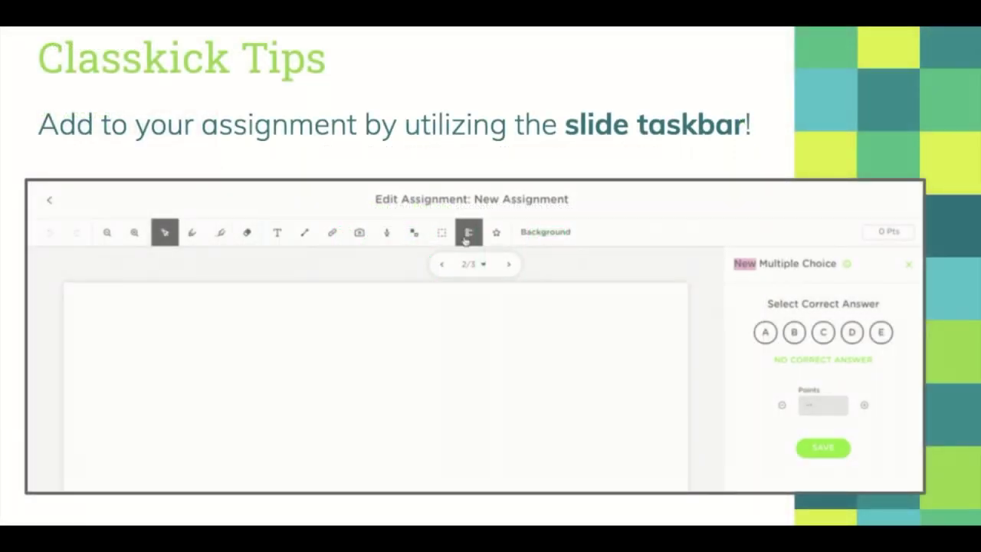
- Present the Classkick Tips slide about the slide taskbar, then go back to Assignments
{"action": "left_click", "coordinate": [275, 394]}
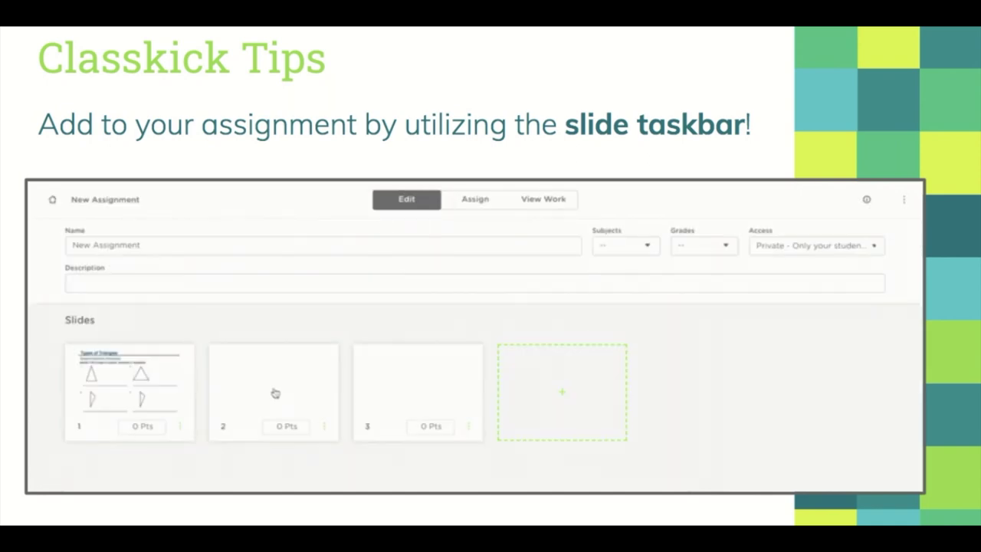
{"action": "left_click", "coordinate": [274, 392]}
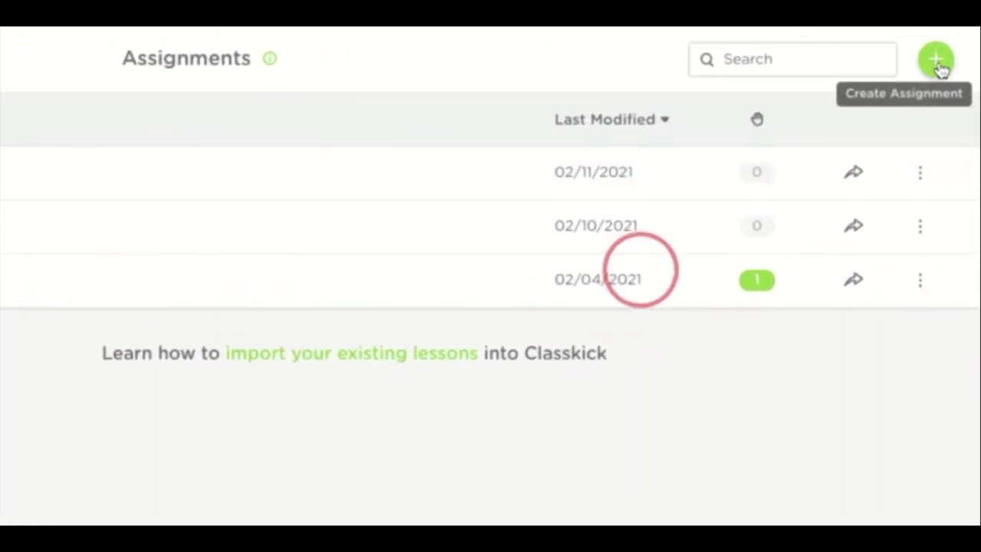
- Create a blank three-slide assignment with Private access and open slide 1 in the editor
{"action": "left_click", "coordinate": [937, 62]}
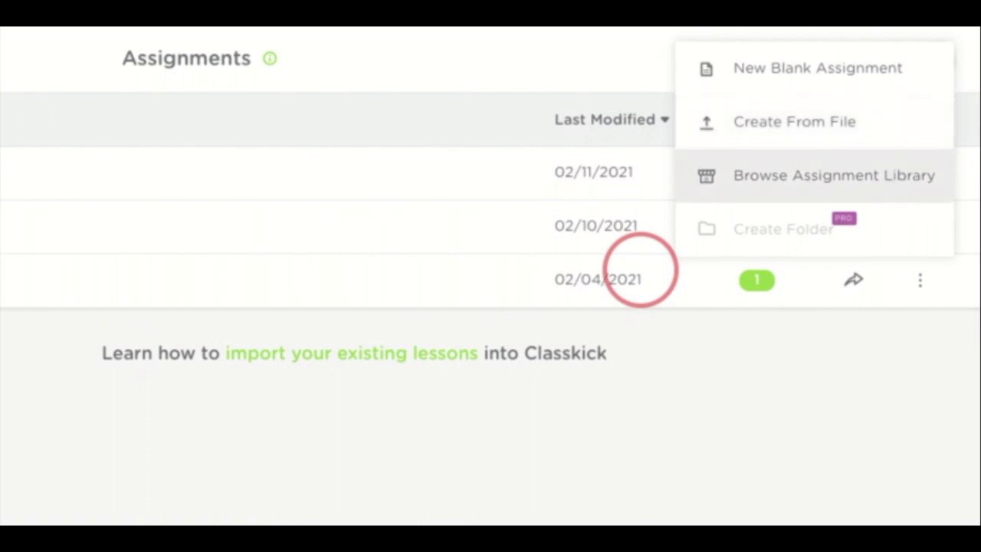
{"action": "left_click", "coordinate": [888, 77]}
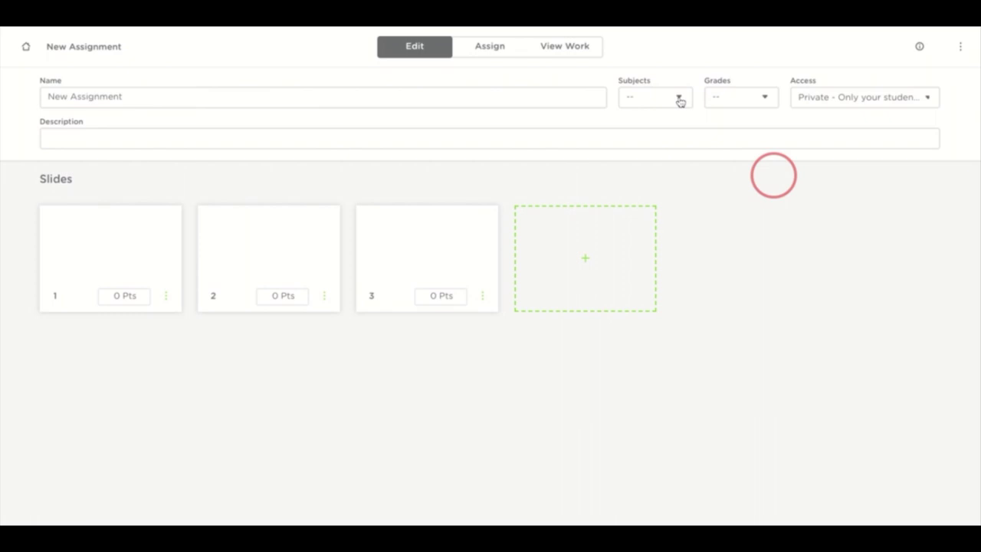
{"action": "left_click", "coordinate": [907, 104]}
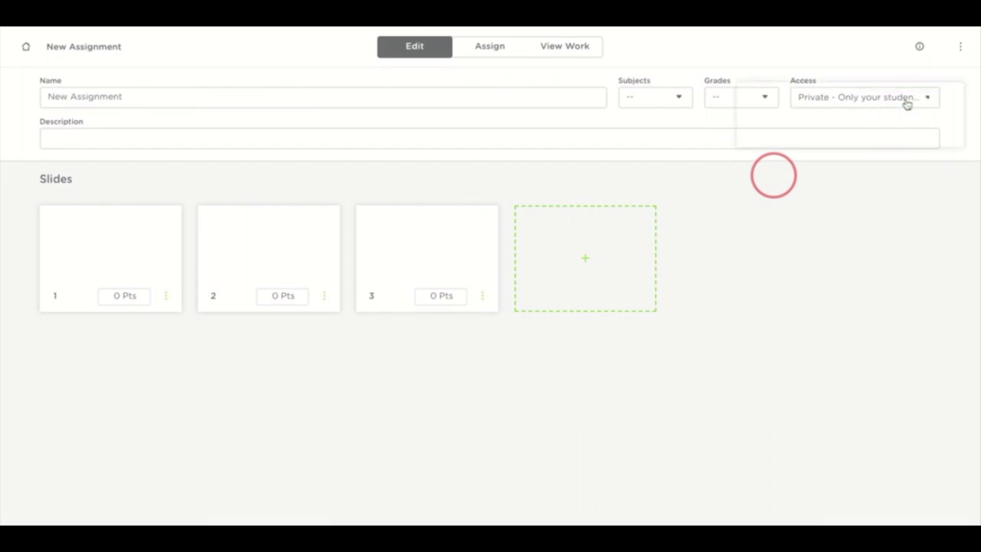
{"action": "left_click", "coordinate": [900, 217]}
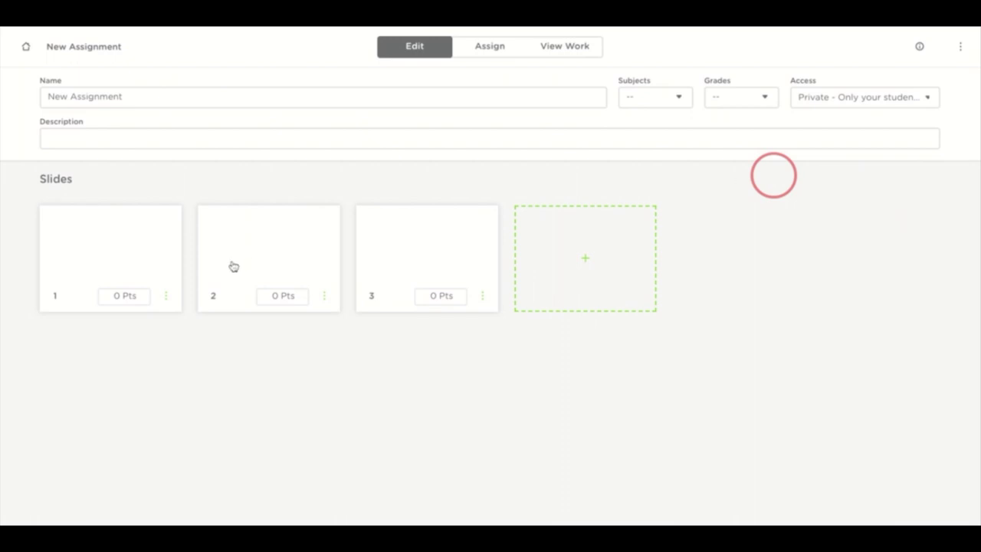
{"action": "left_click", "coordinate": [125, 253]}
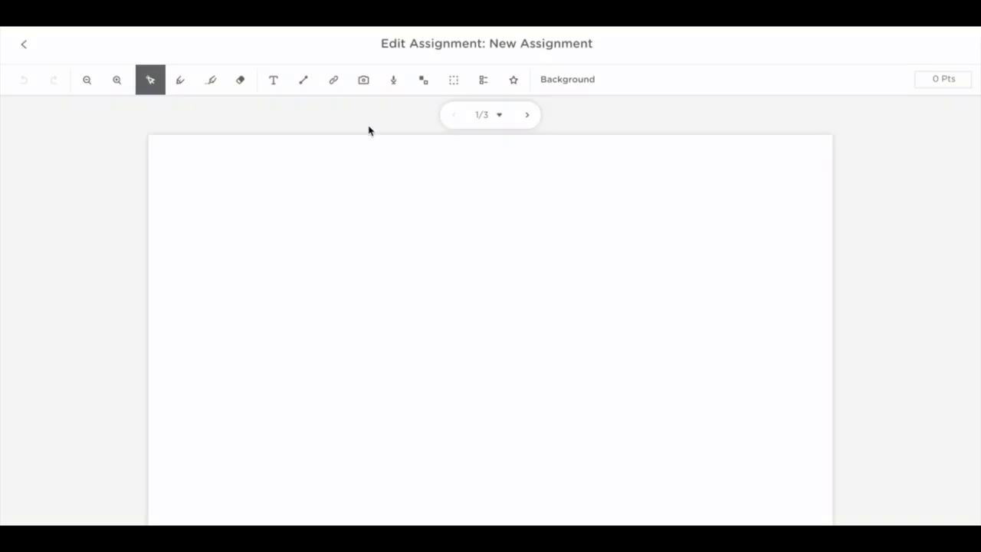
- Upload the worksheet PDF and page forward to the Economics worksheet page
{"action": "left_click", "coordinate": [362, 82]}
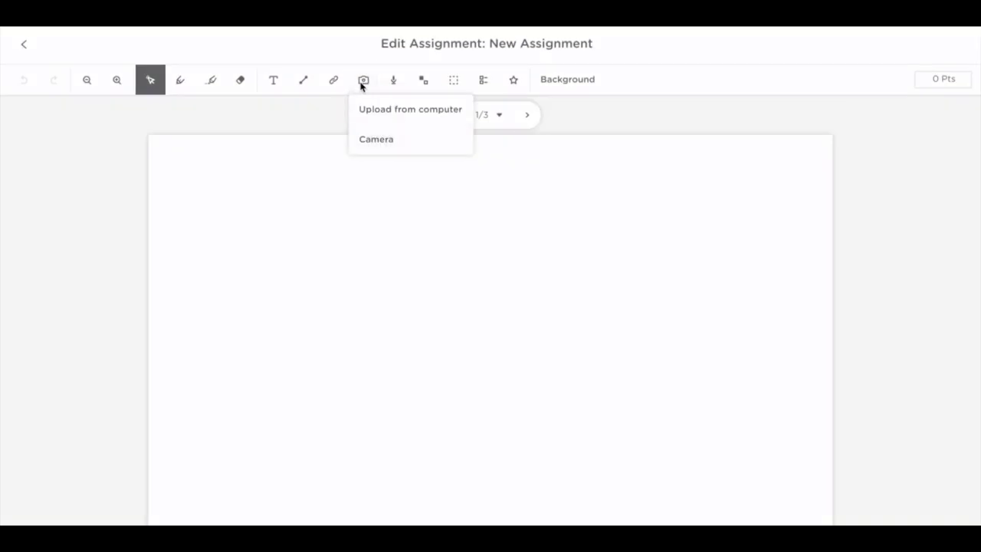
{"action": "left_click", "coordinate": [374, 111]}
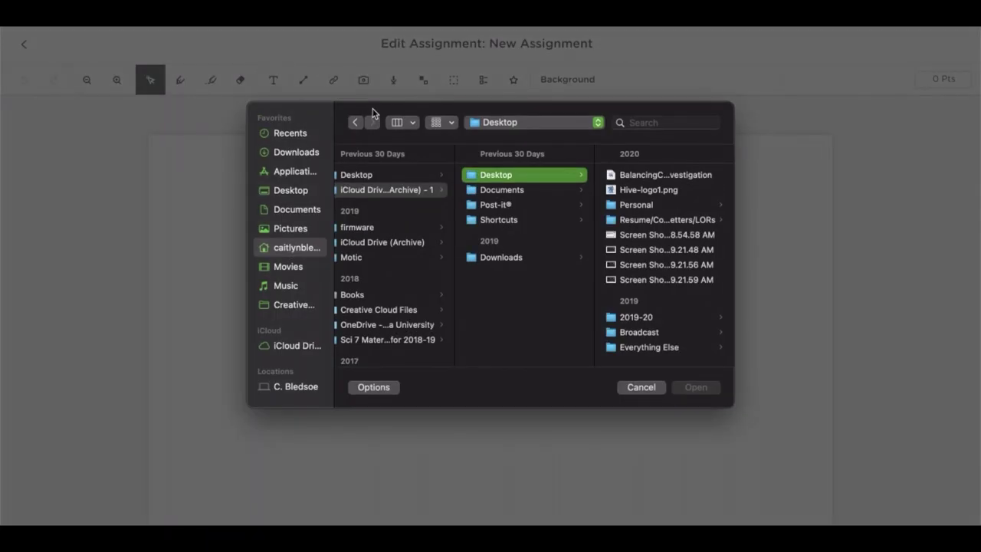
{"action": "left_click", "coordinate": [638, 175]}
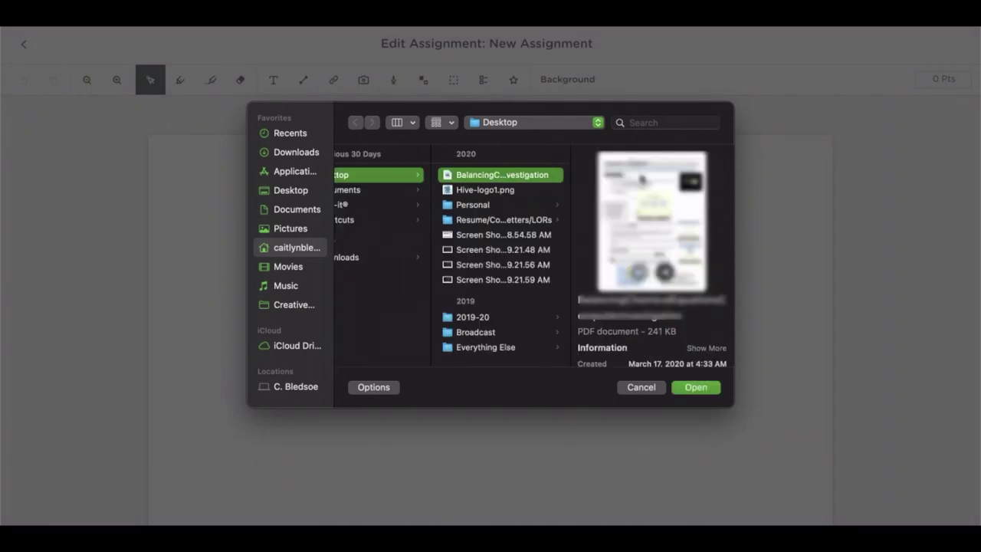
{"action": "left_click", "coordinate": [696, 388]}
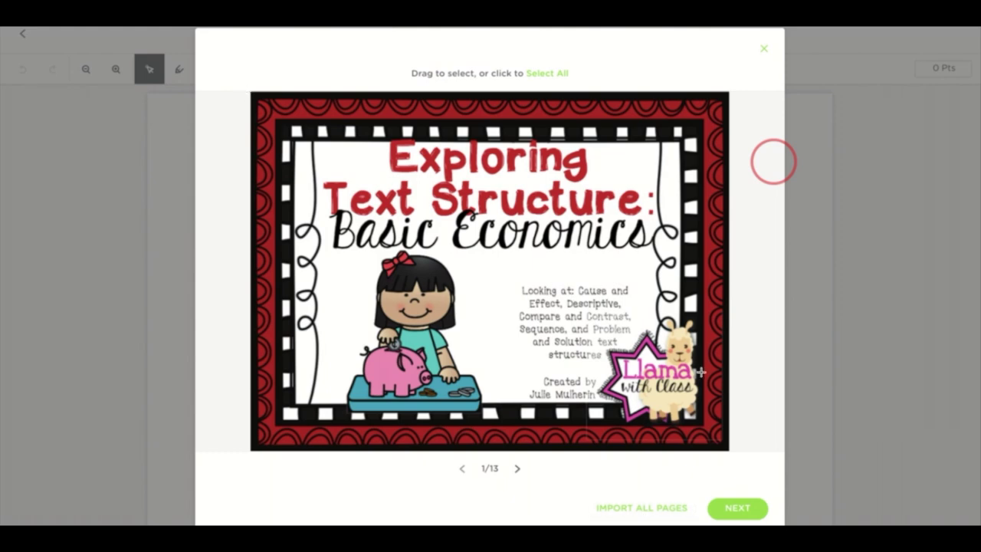
{"action": "left_click", "coordinate": [518, 469]}
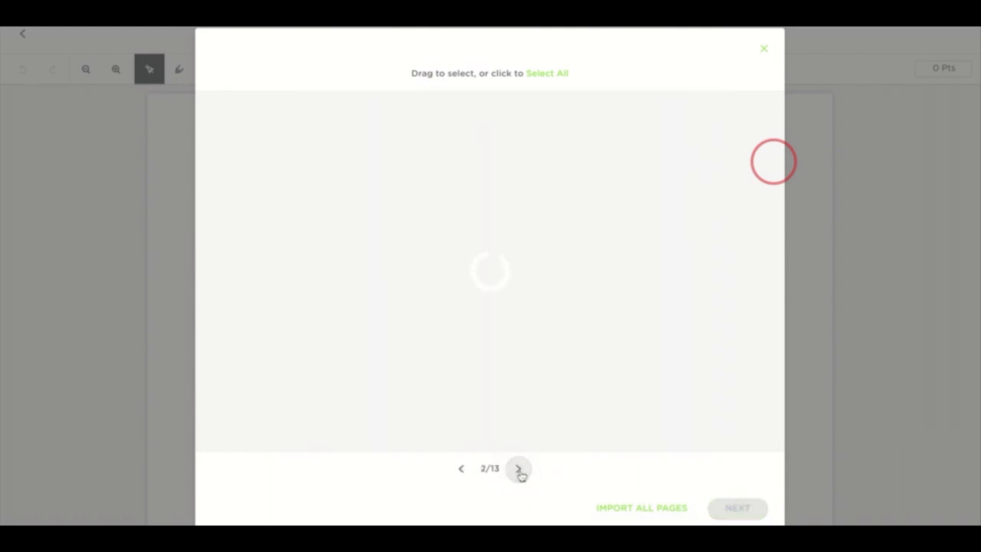
{"action": "left_click", "coordinate": [518, 469]}
{"action": "left_click", "coordinate": [518, 470]}
- Import the whole Economics cause-and-effect page as slide 1's question image
{"action": "left_click_drag", "start_coordinate": [254, 94], "coordinate": [746, 463]}
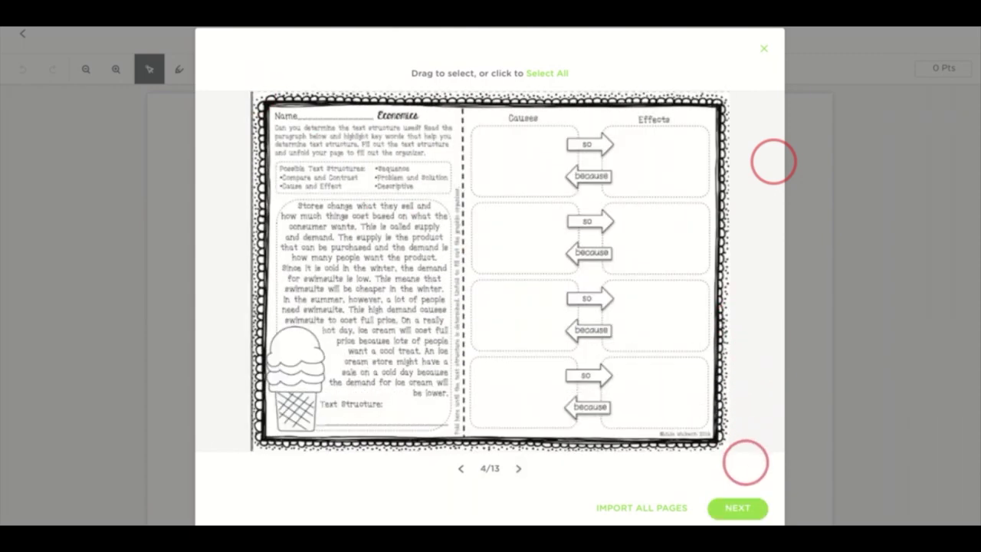
{"action": "left_click", "coordinate": [736, 508]}
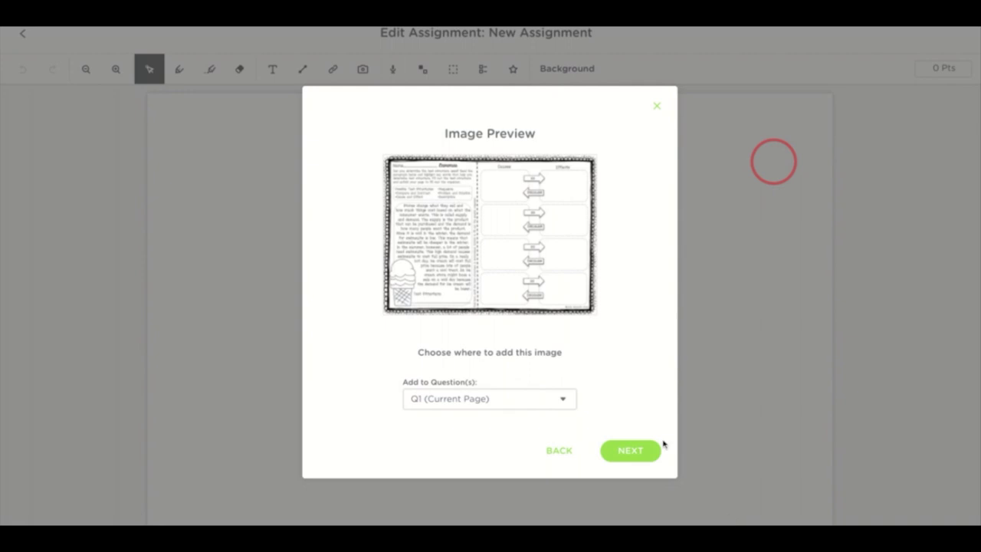
{"action": "left_click", "coordinate": [627, 456]}
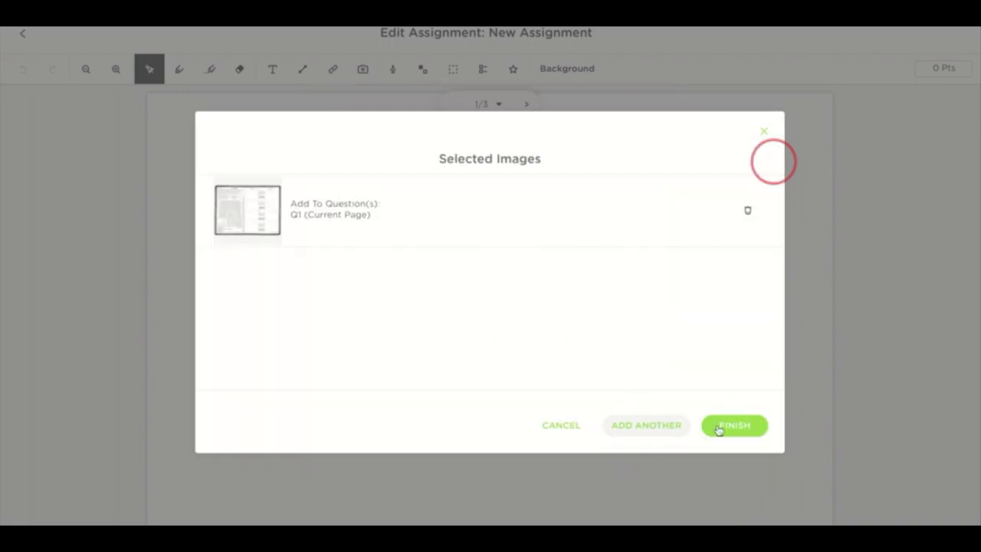
{"action": "left_click", "coordinate": [734, 425]}
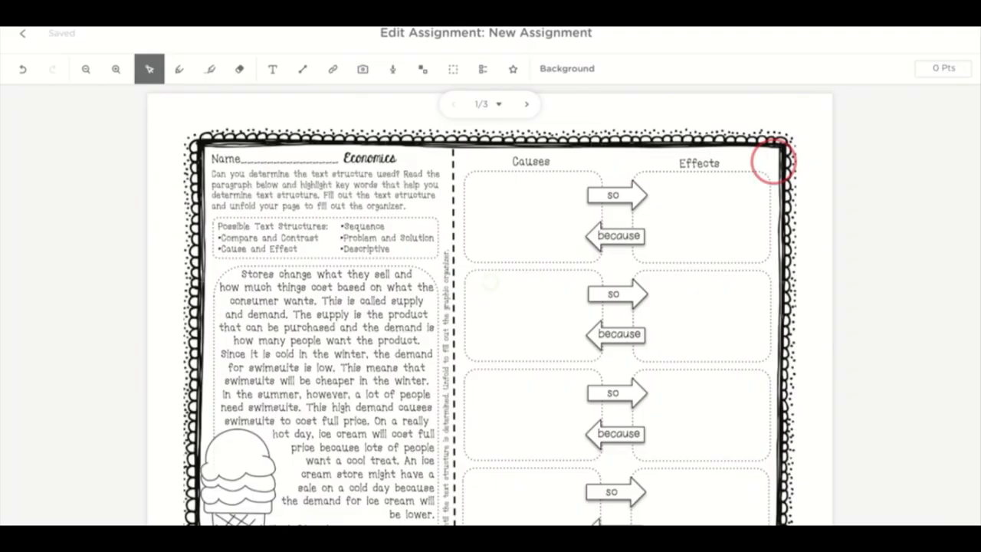
{"action": "left_click", "coordinate": [773, 163]}
{"action": "scroll", "coordinate": [772, 163], "scroll_direction": "down", "scroll_amount": 2}
{"action": "scroll", "coordinate": [772, 162], "scroll_direction": "up", "scroll_amount": 2}
{"action": "scroll", "coordinate": [772, 163], "scroll_direction": "up", "scroll_amount": 1}
{"action": "left_click", "coordinate": [818, 397]}
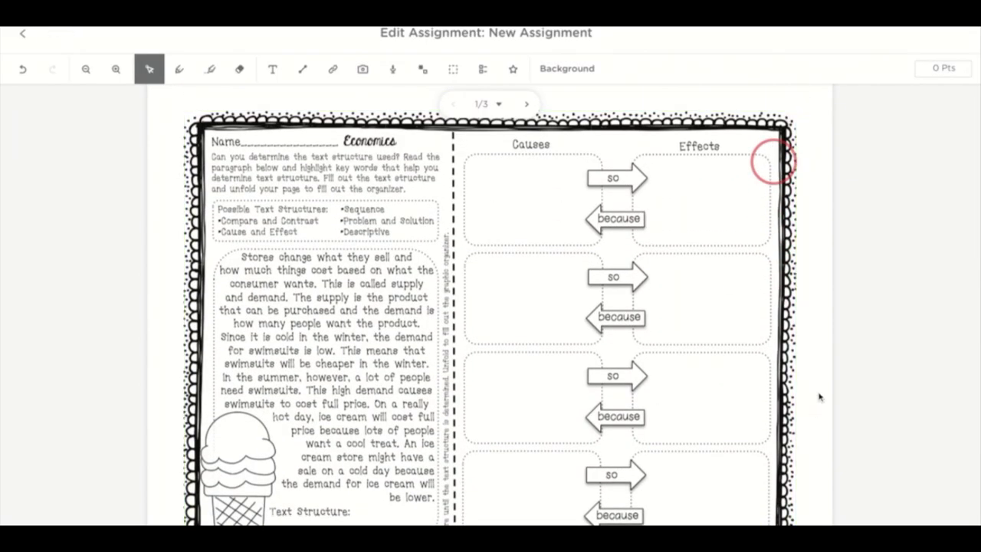
{"action": "scroll", "coordinate": [819, 359], "scroll_direction": "up", "scroll_amount": 2}
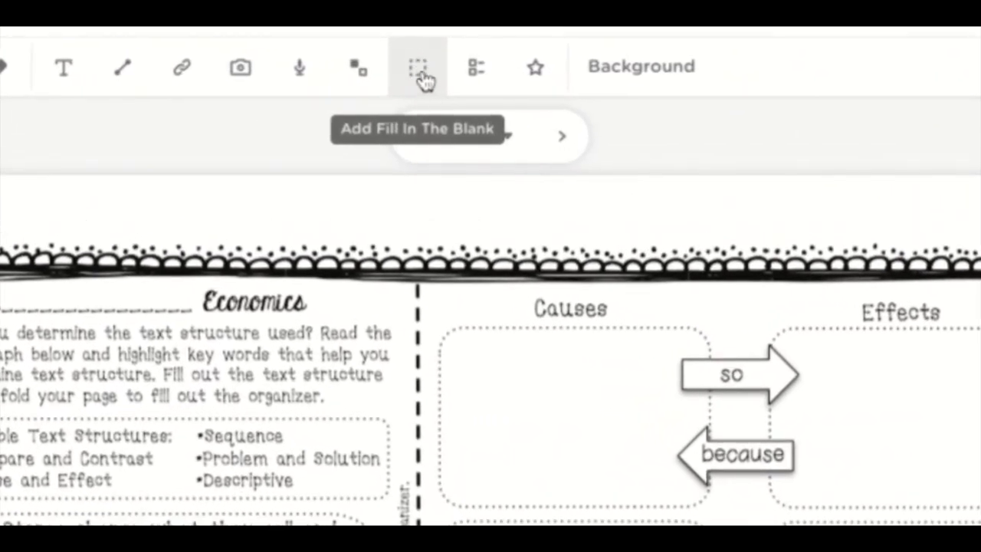
- Draw a fill-in-the-blank answer box over the worksheet's Causes area
{"action": "left_click", "coordinate": [423, 76]}
{"action": "left_click_drag", "start_coordinate": [480, 361], "coordinate": [645, 459]}
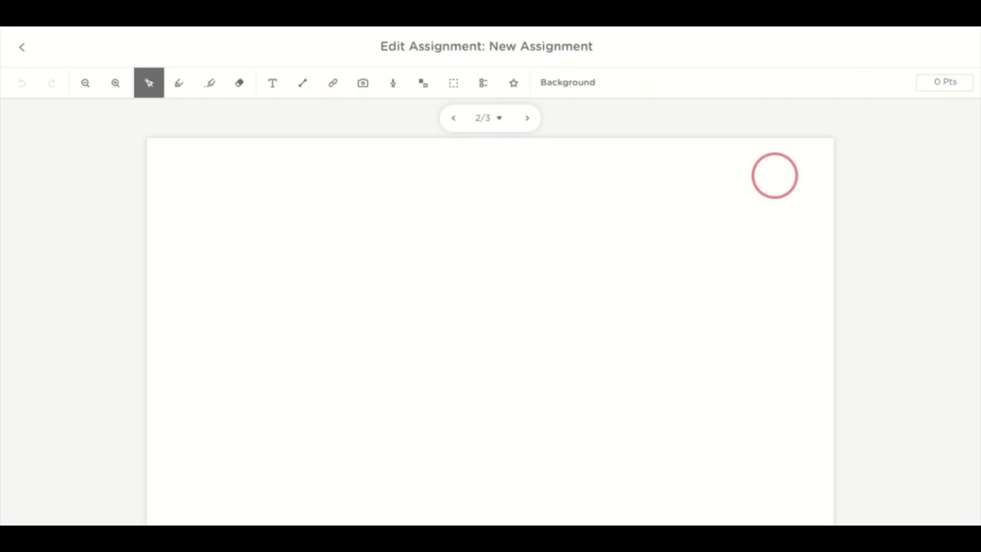
- Add text 'I am going to ______ house after school.' with choices a. their, b. they're, c. there
{"action": "left_click", "coordinate": [274, 85]}
{"action": "left_click", "coordinate": [218, 195]}
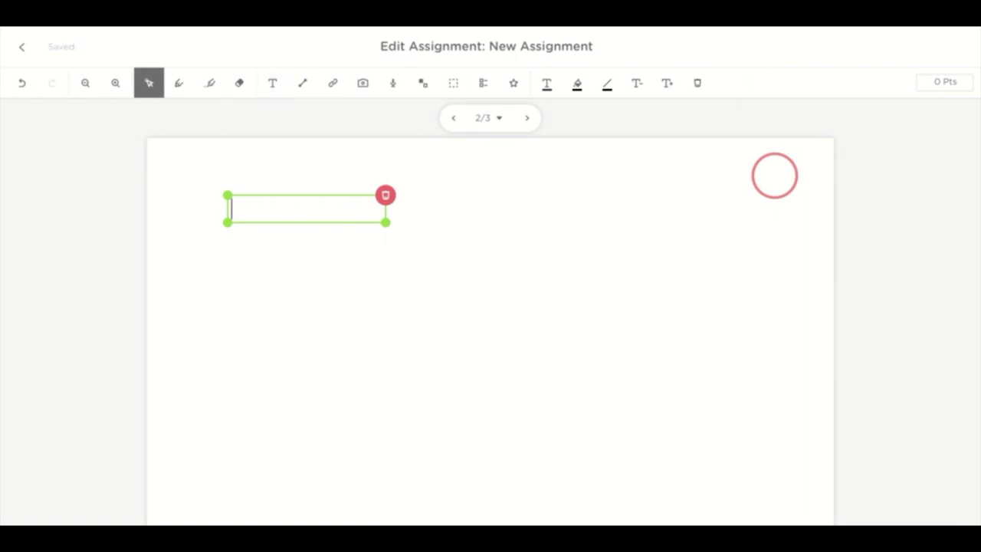
{"action": "type", "text": "I am going to ______ house after school."}
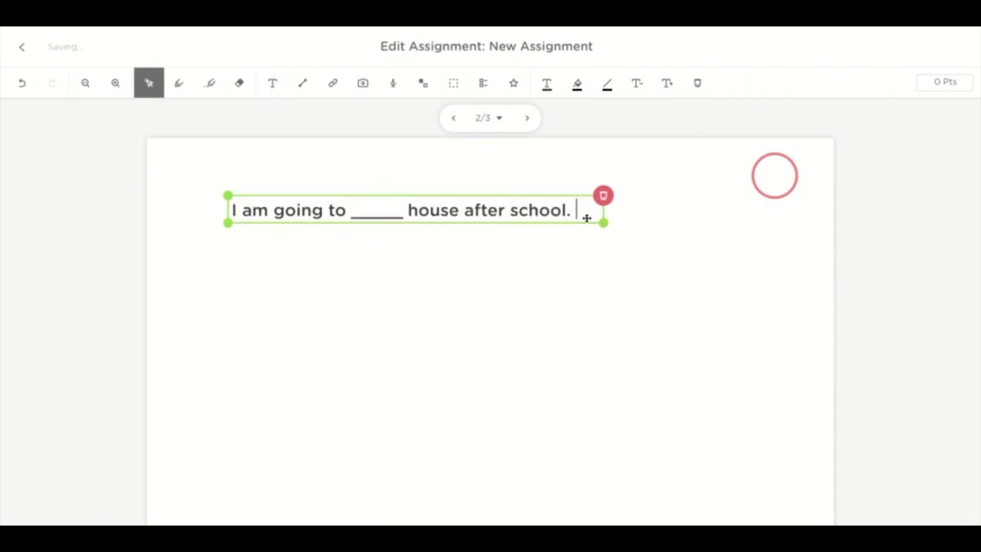
{"action": "key", "text": "Return"}
{"action": "key", "text": "Return"}
{"action": "key", "text": "Return"}
{"action": "type", "text": "a. their"}
{"action": "key", "text": "Return"}
{"action": "type", "text": "b. they're"}
{"action": "key", "text": "Return"}
{"action": "type", "text": "c. there"}
{"action": "key", "text": "Escape"}
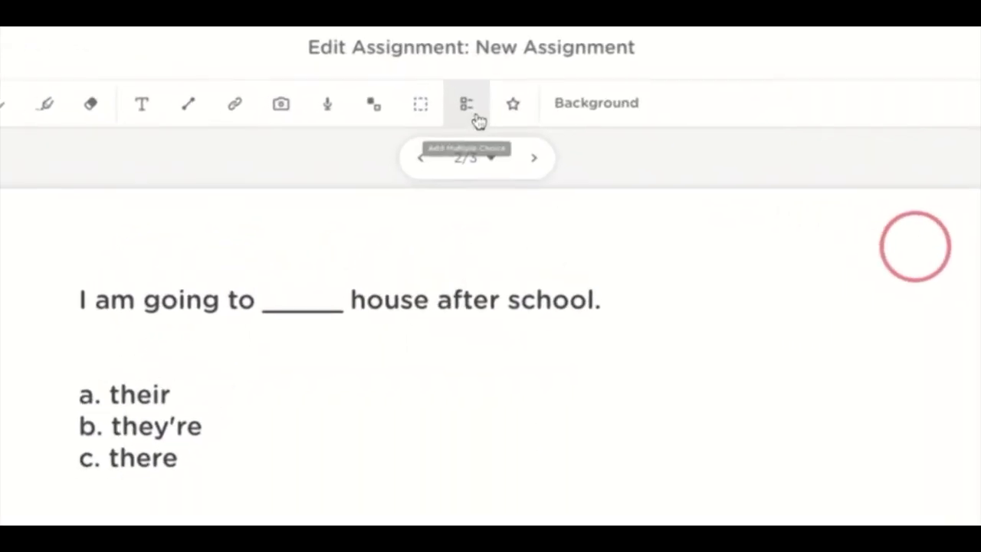
- Add a 5-point multiple-choice answer box with A marked correct
{"action": "left_click", "coordinate": [471, 111]}
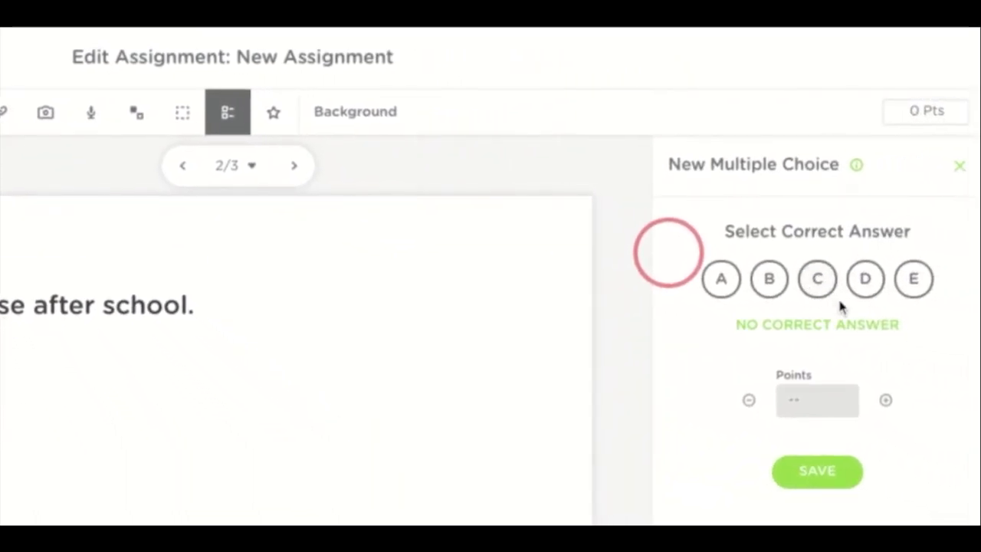
{"action": "left_click", "coordinate": [726, 287]}
{"action": "left_click", "coordinate": [825, 405]}
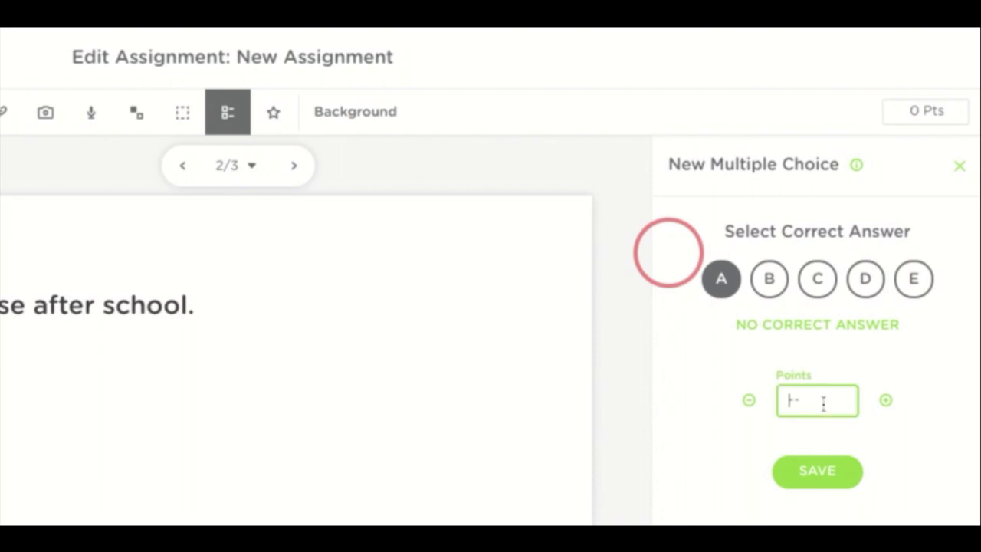
{"action": "left_click", "coordinate": [831, 480]}
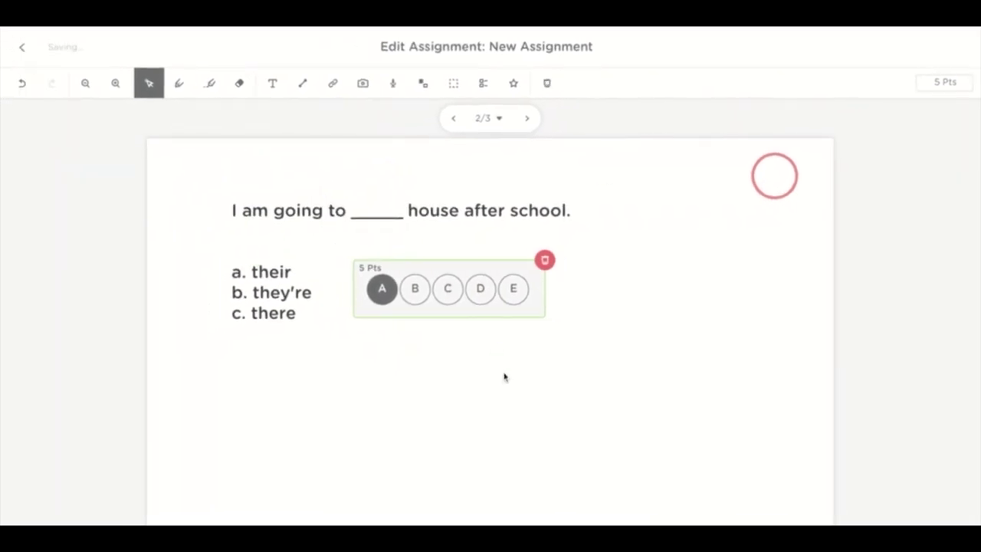
{"action": "left_click", "coordinate": [505, 376]}
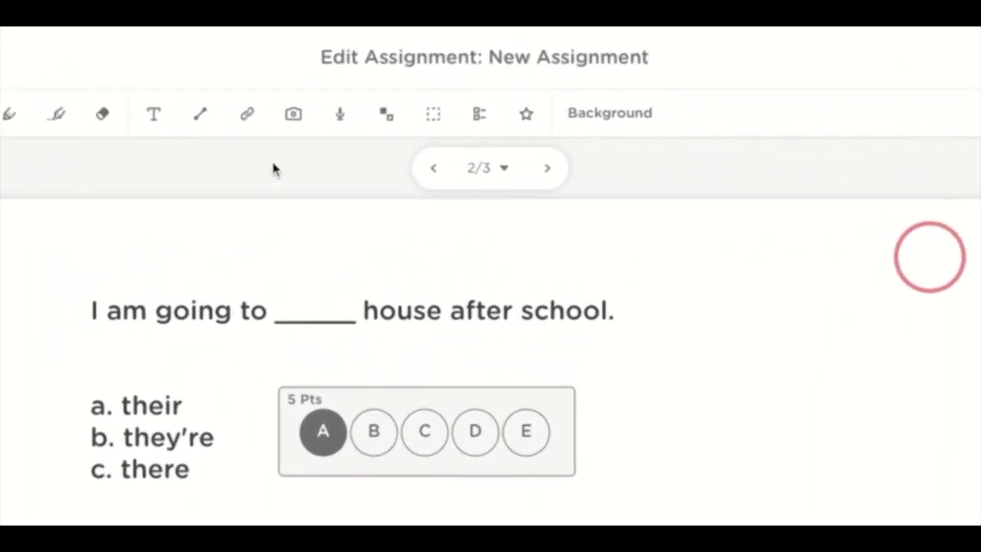
- Add a 'Homophone Review' link with the pasted YouTube URL below the question
{"action": "left_click", "coordinate": [336, 123]}
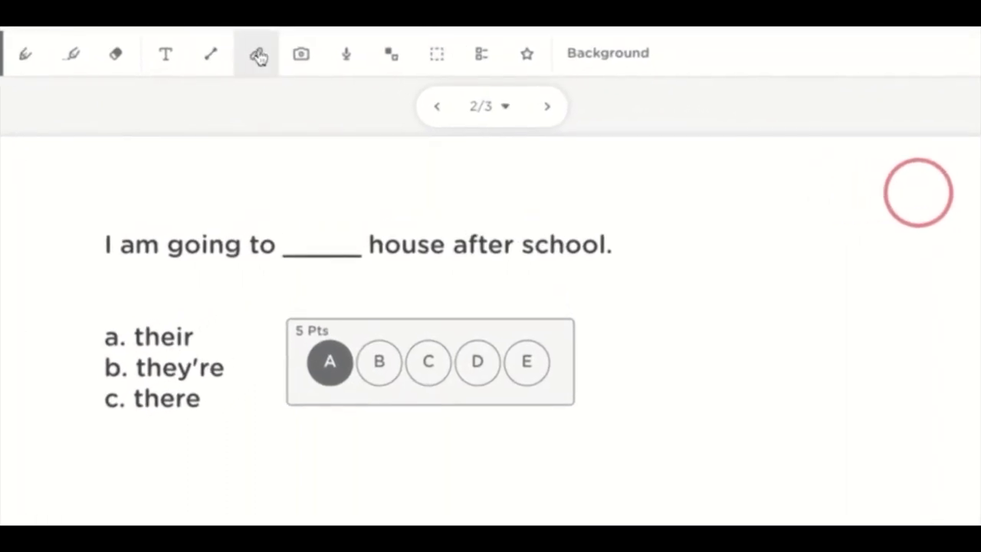
{"action": "left_click", "coordinate": [253, 61]}
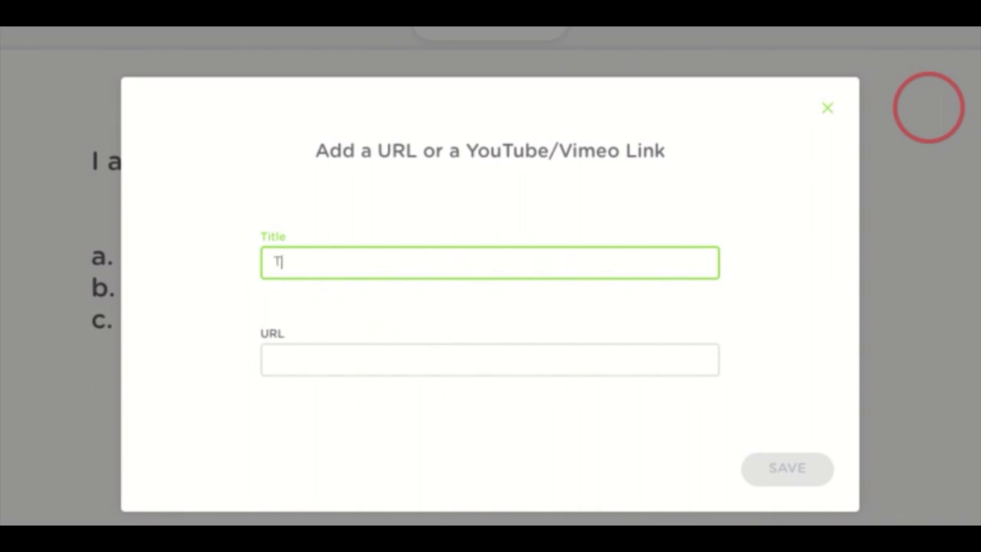
{"action": "type", "text": "Homo"}
{"action": "key", "text": "Down"}
{"action": "key", "text": "Return"}
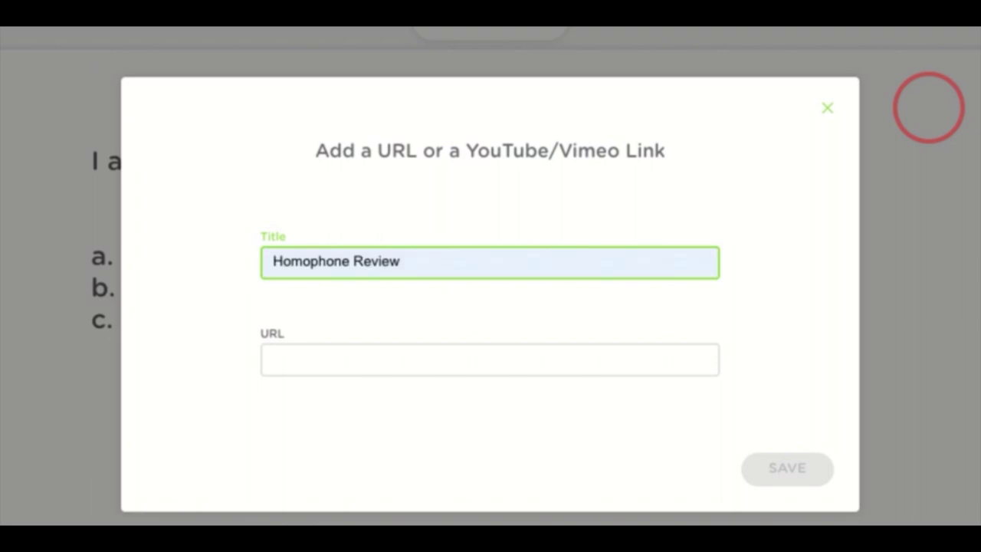
{"action": "left_click", "coordinate": [313, 345]}
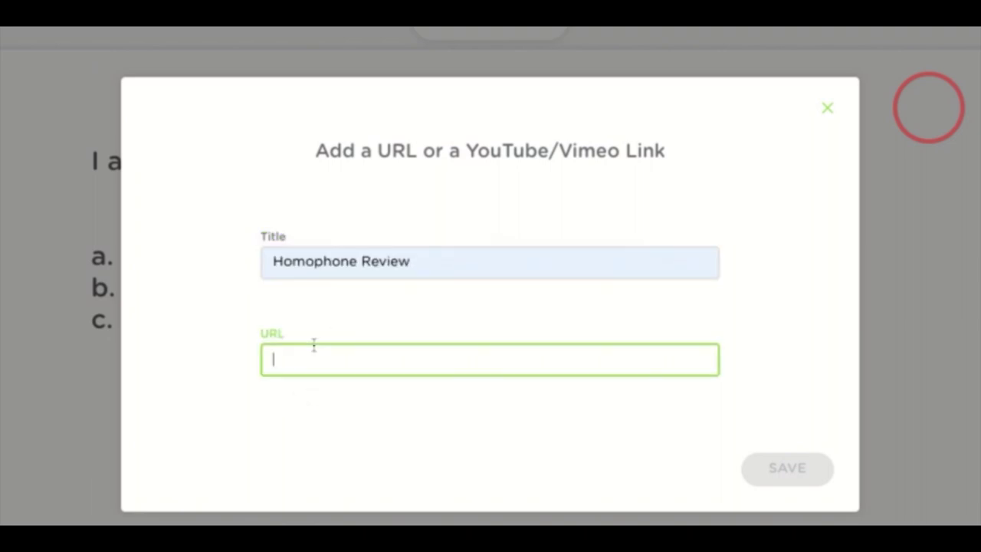
{"action": "type", "text": "https://youtu.be/F-G9lgd9Cwk"}
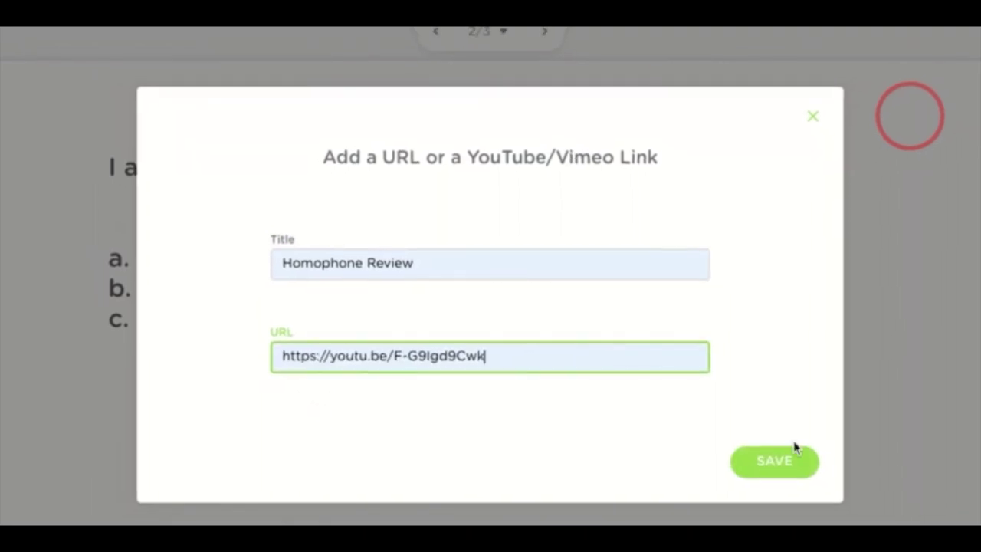
{"action": "left_click", "coordinate": [801, 471]}
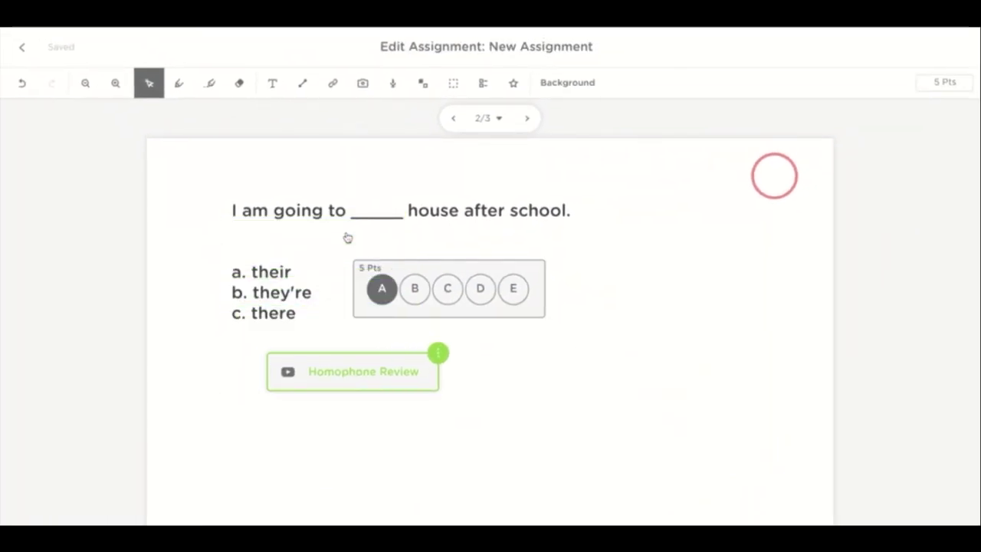
{"action": "left_click", "coordinate": [574, 401]}
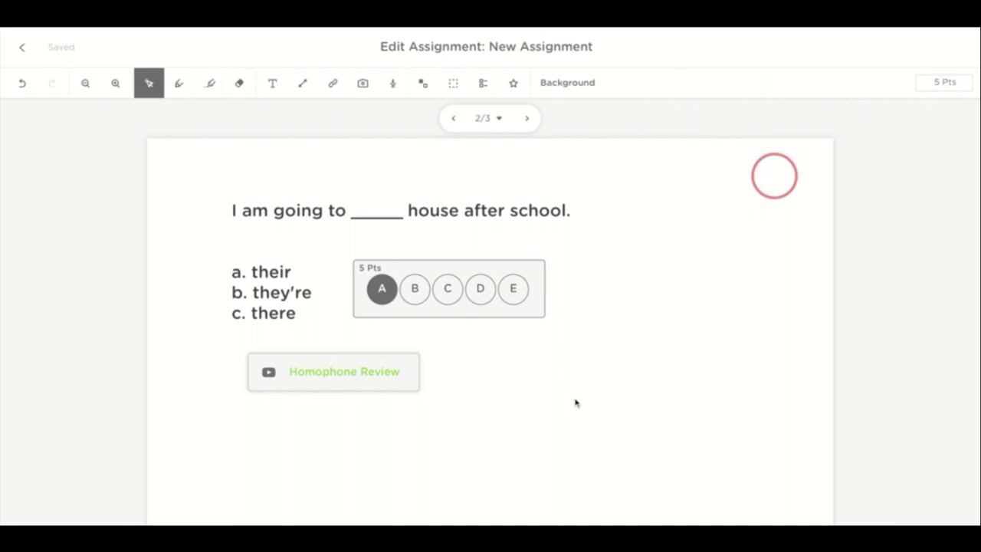